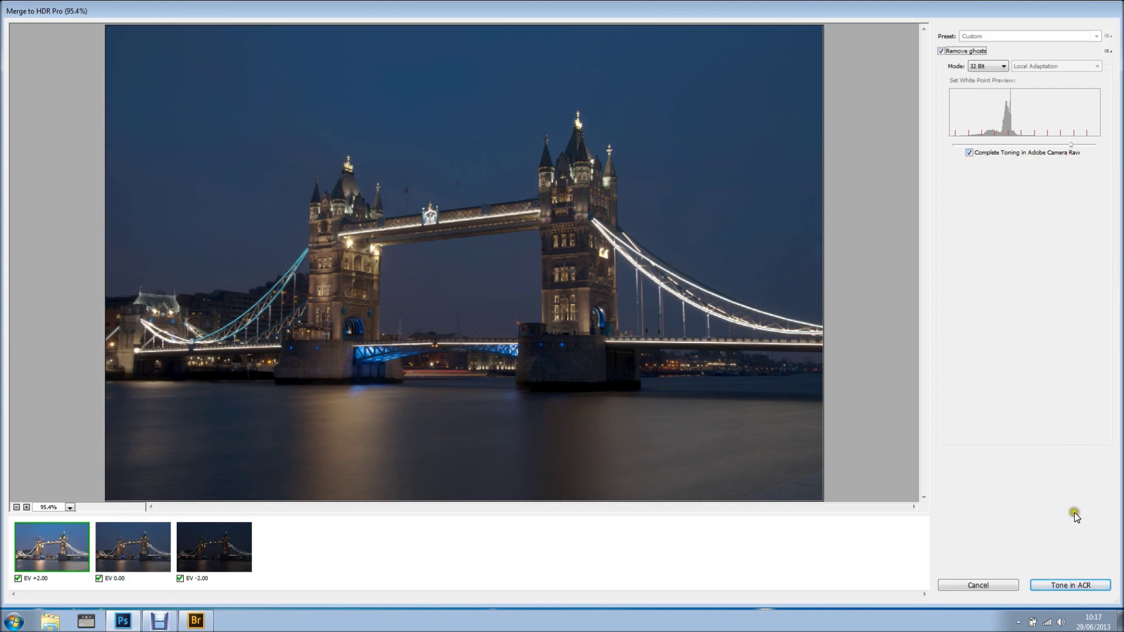
Step: Tone the merged HDR in Camera Raw with Contrast +18, Highlights -100, Shadows +51, Whites -100 and Clarity +63
click(1070, 586)
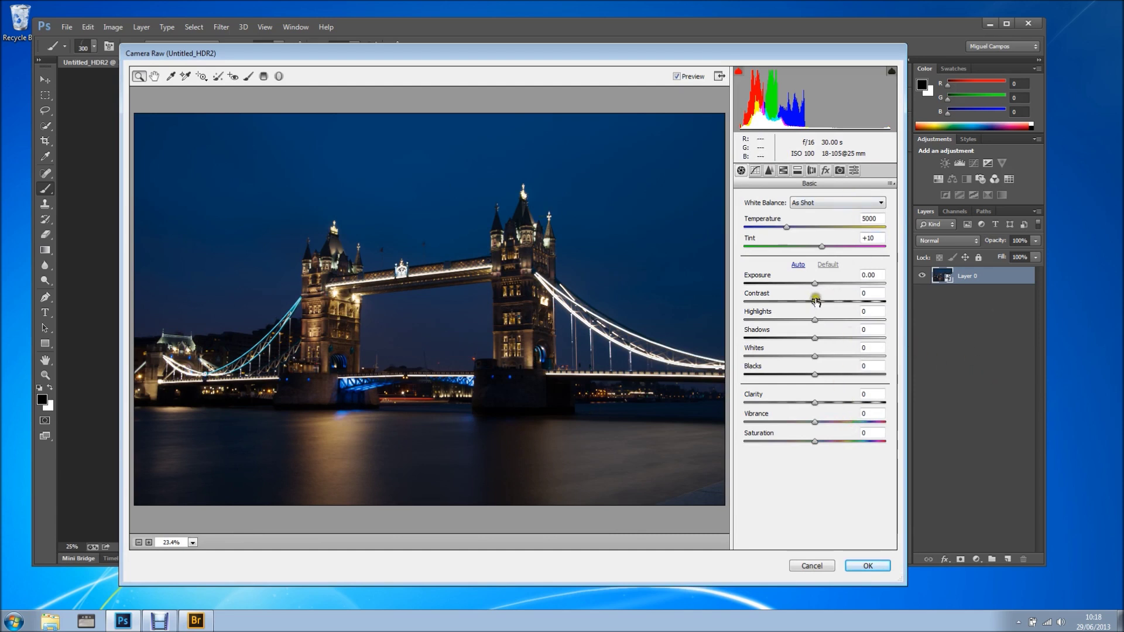
drag(814, 301, 729, 323)
drag(814, 356, 722, 362)
drag(814, 337, 852, 338)
click(816, 402)
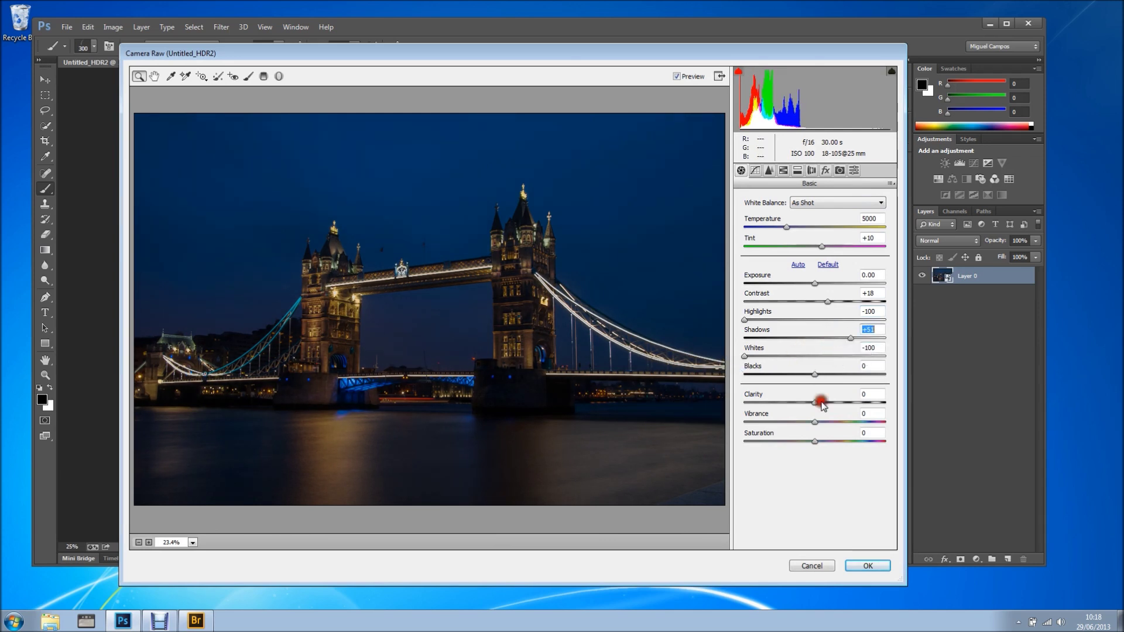
drag(817, 402, 861, 403)
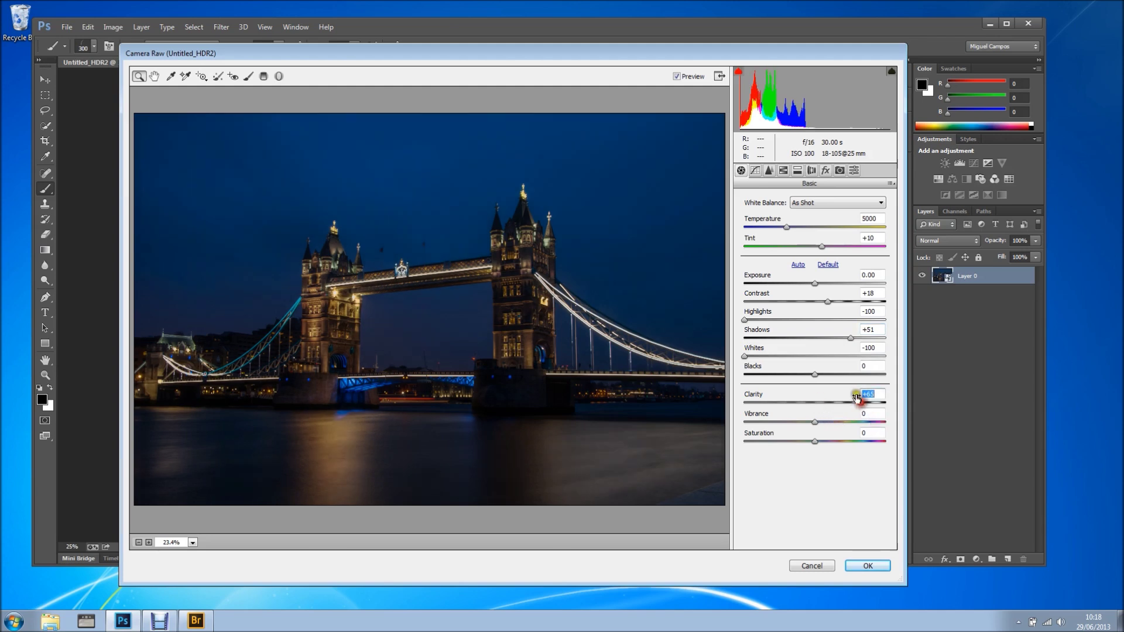
Step: Add a slight amount of luminance noise reduction and apply the Camera Raw adjustments
click(768, 170)
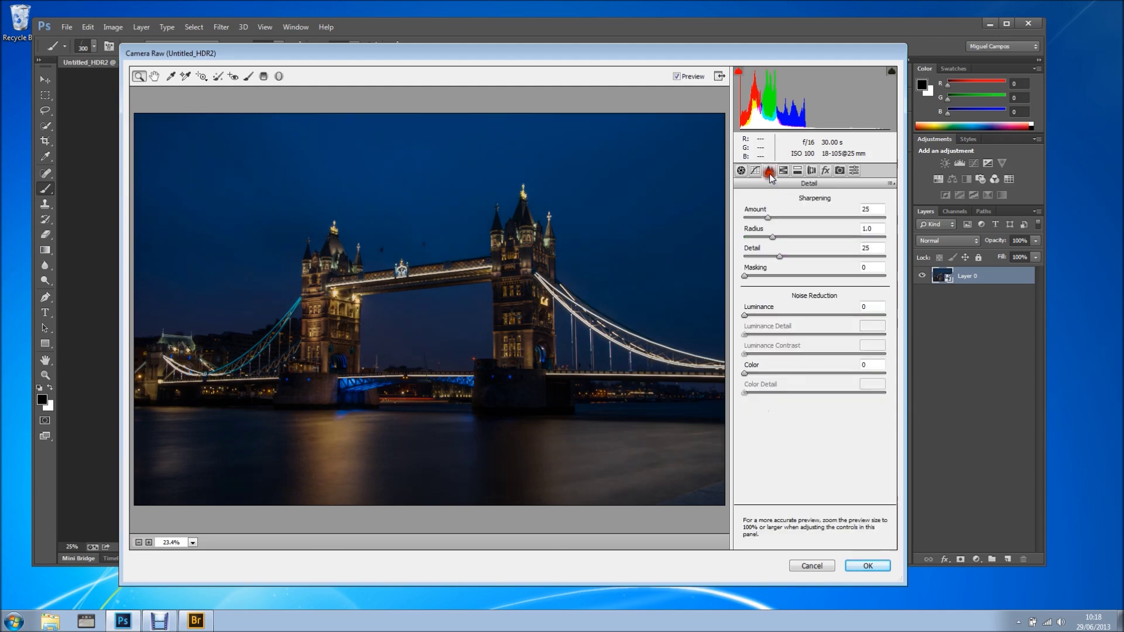
drag(744, 315, 748, 319)
click(858, 558)
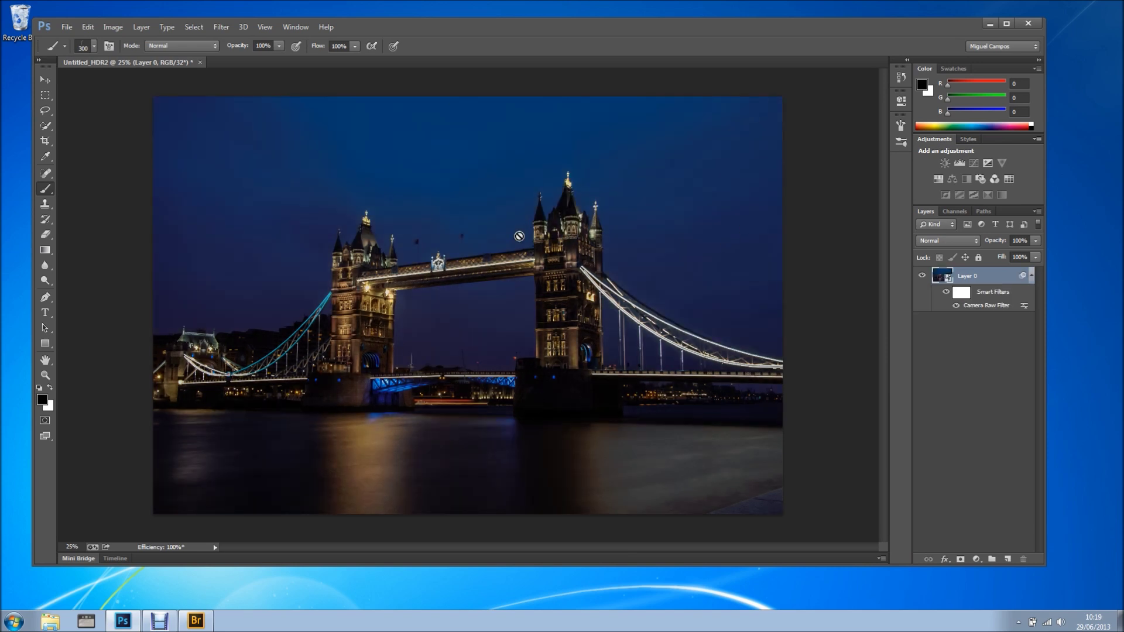
Step: Maximize the program window and activate the Move tool
click(1006, 23)
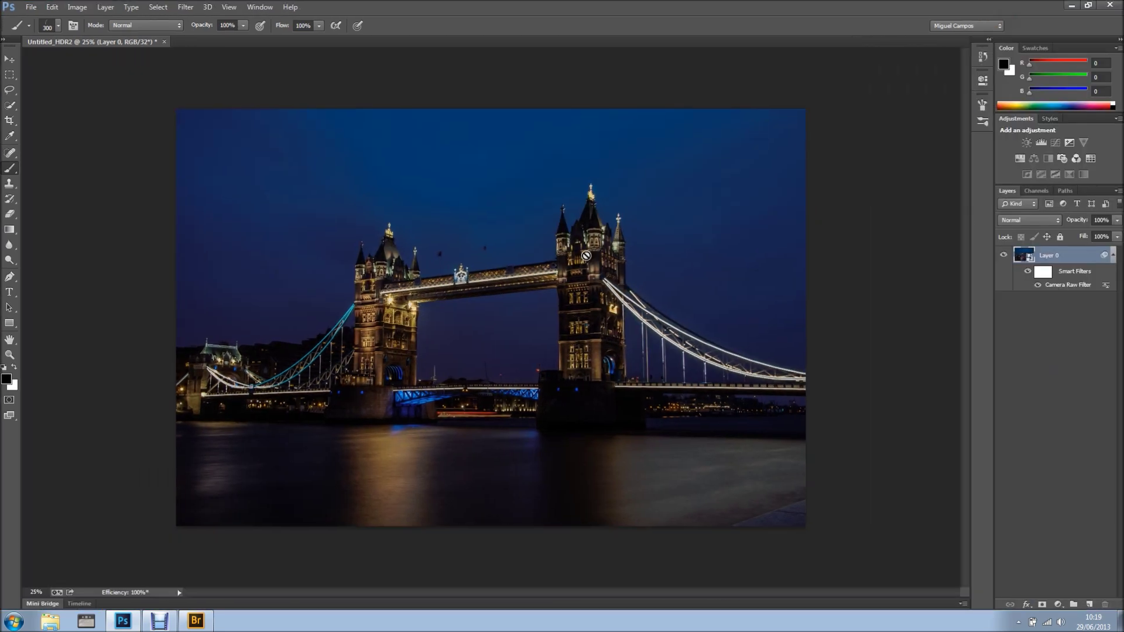
key(ctrl+plus)
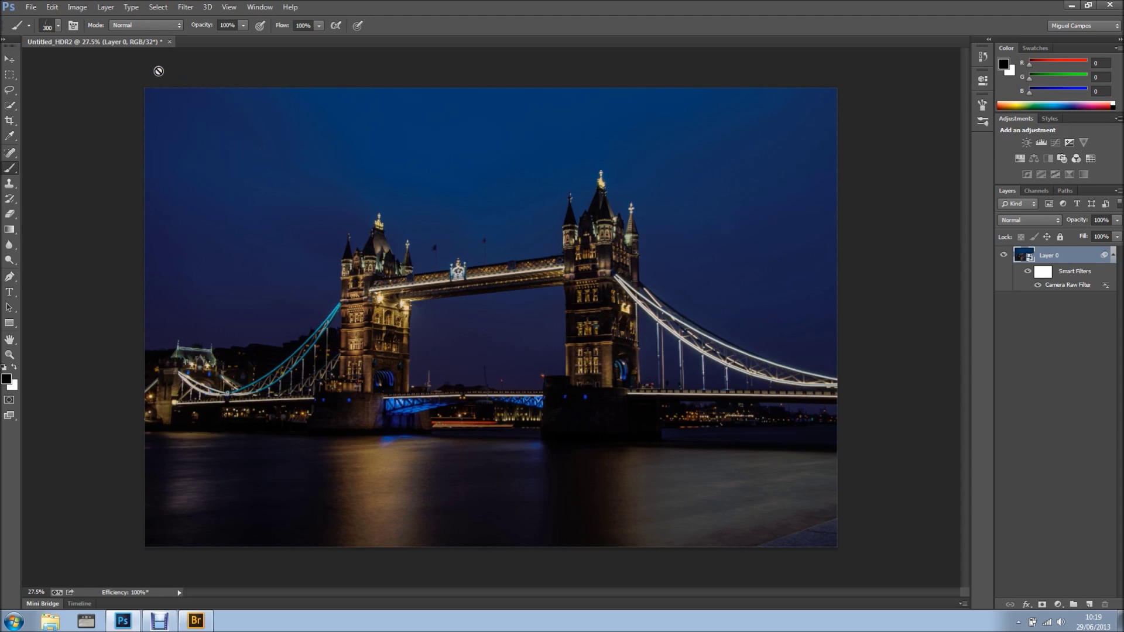
click(10, 59)
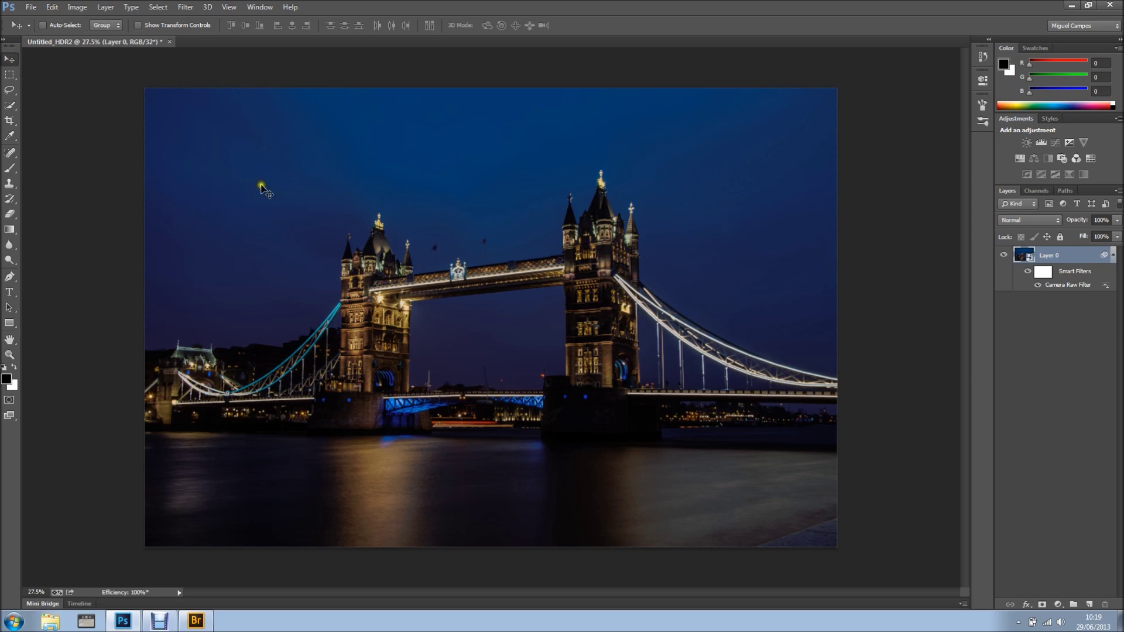
Step: Check which file formats are offered for saving the 32-bit image, without saving it
click(32, 8)
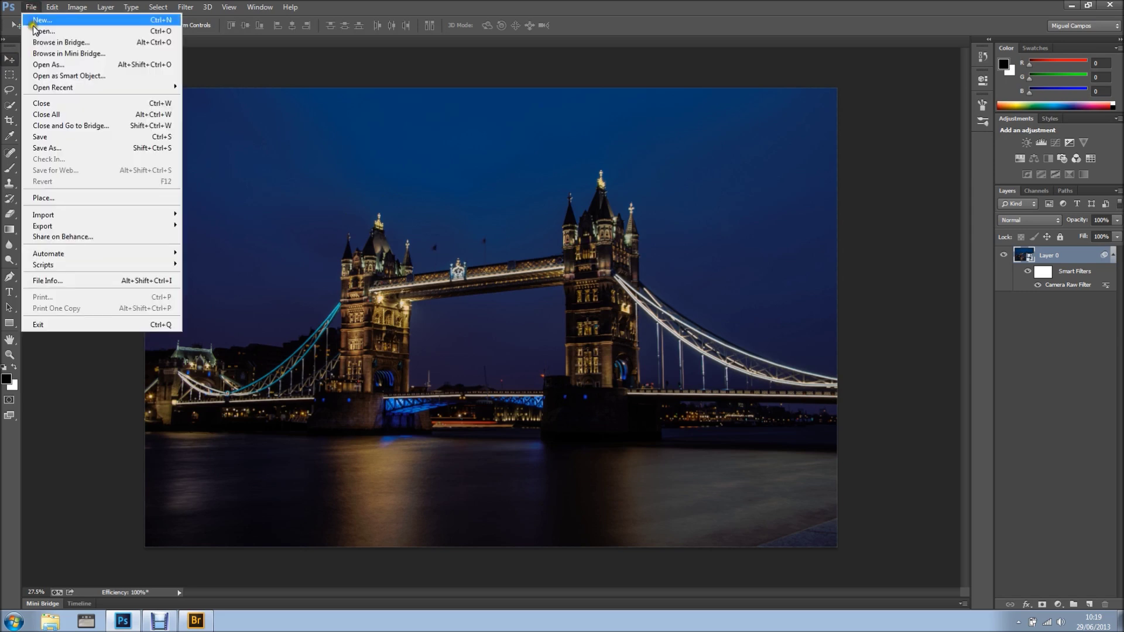
click(79, 149)
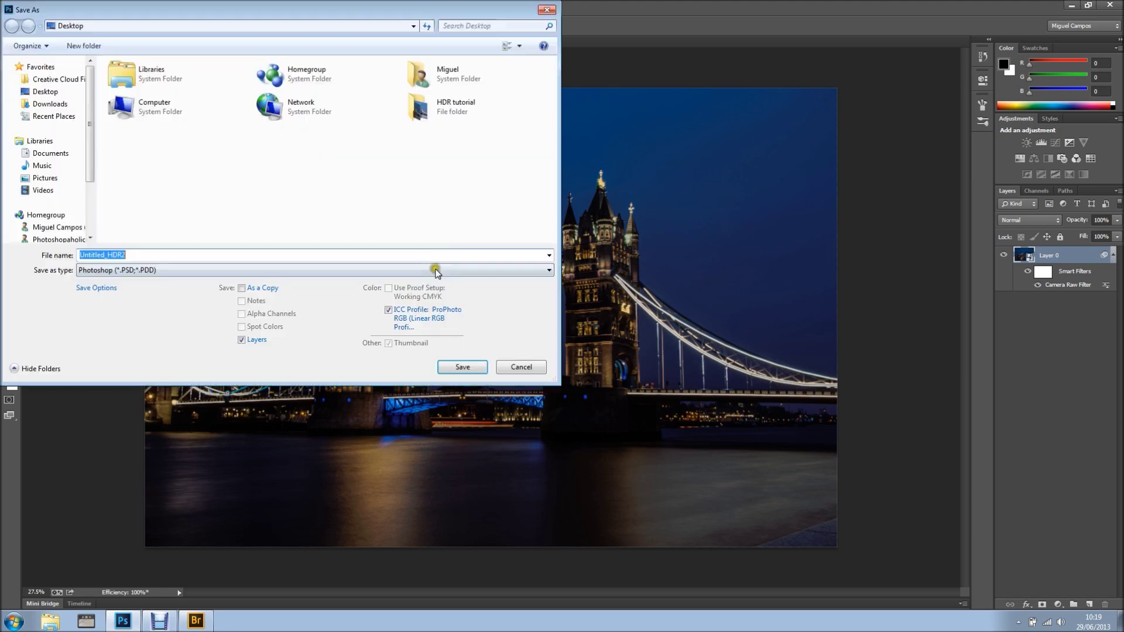
click(127, 272)
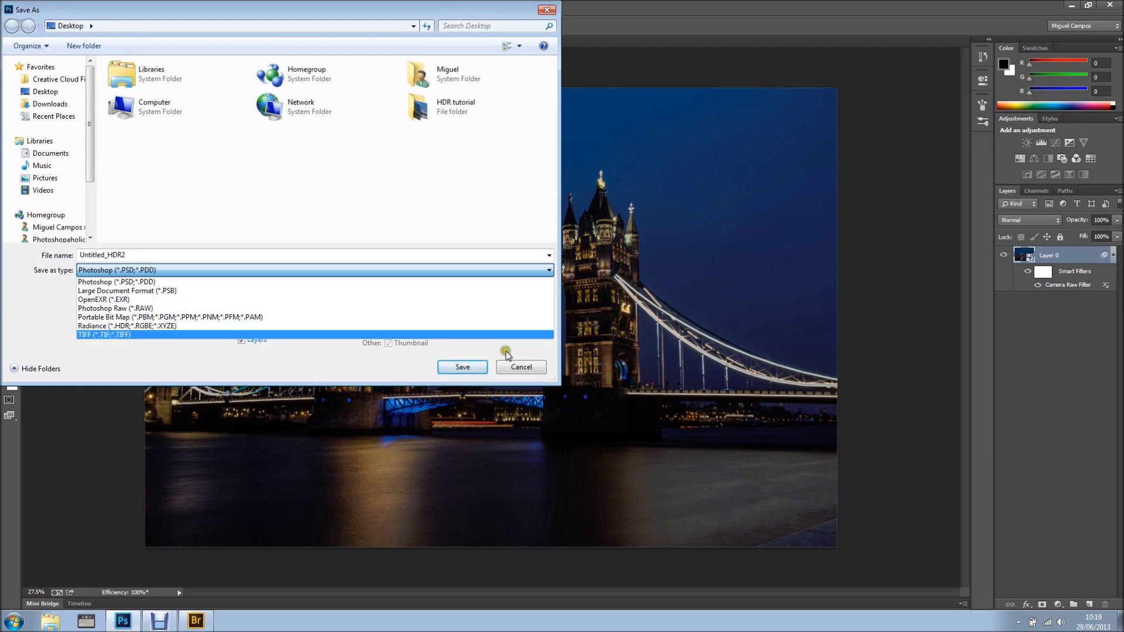
click(518, 367)
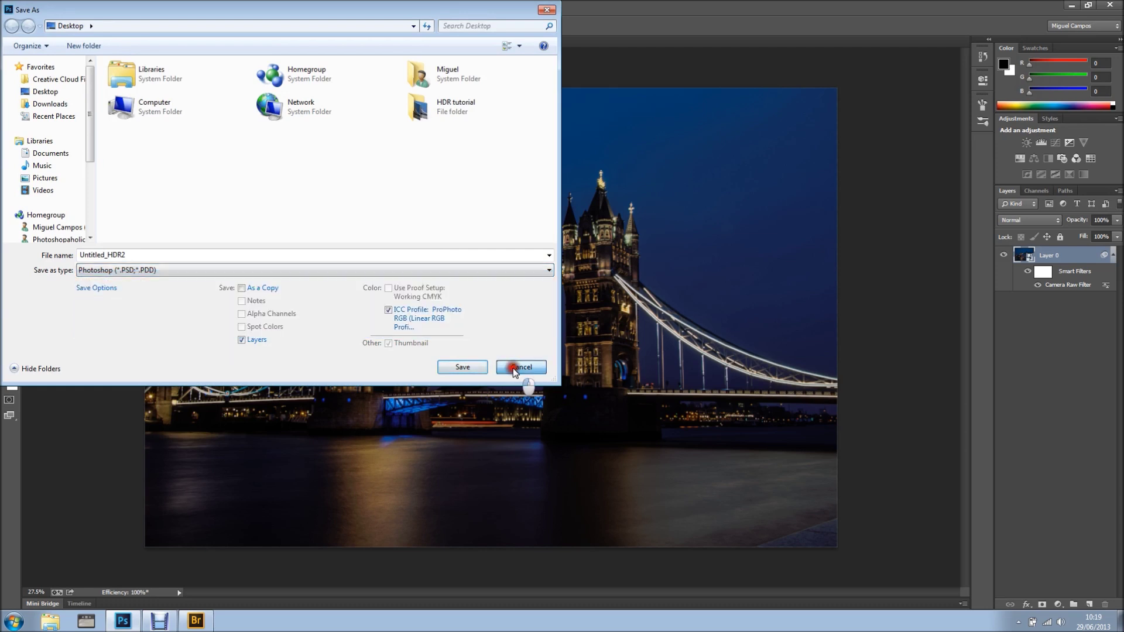
click(513, 368)
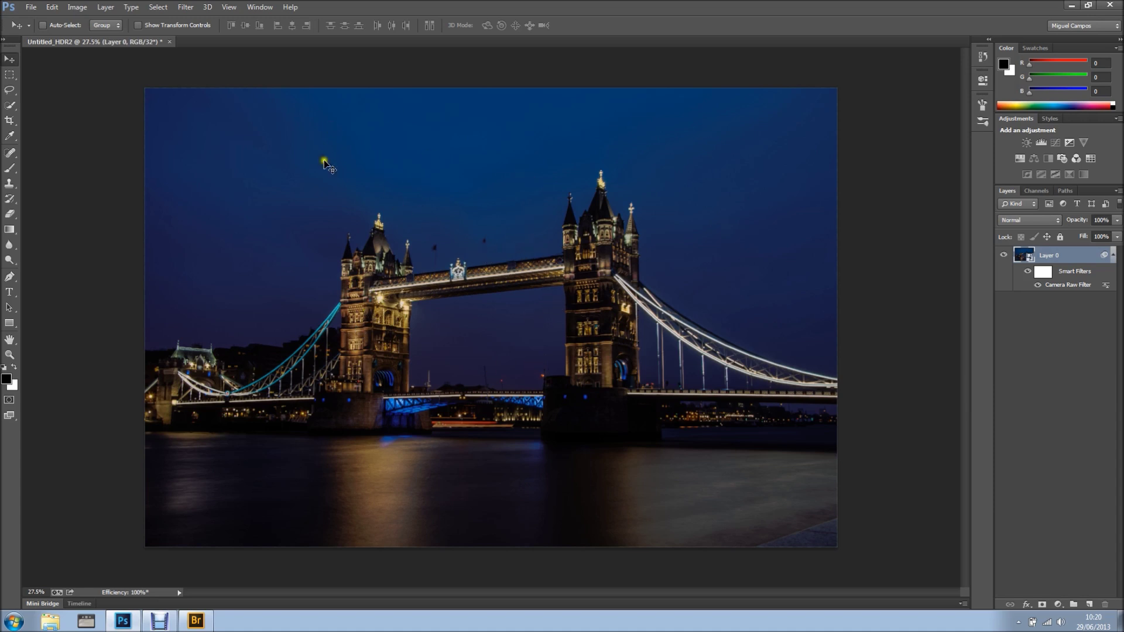
Step: Try converting the image to 16 bits per channel without merging the layers, and undo the conversion
click(77, 7)
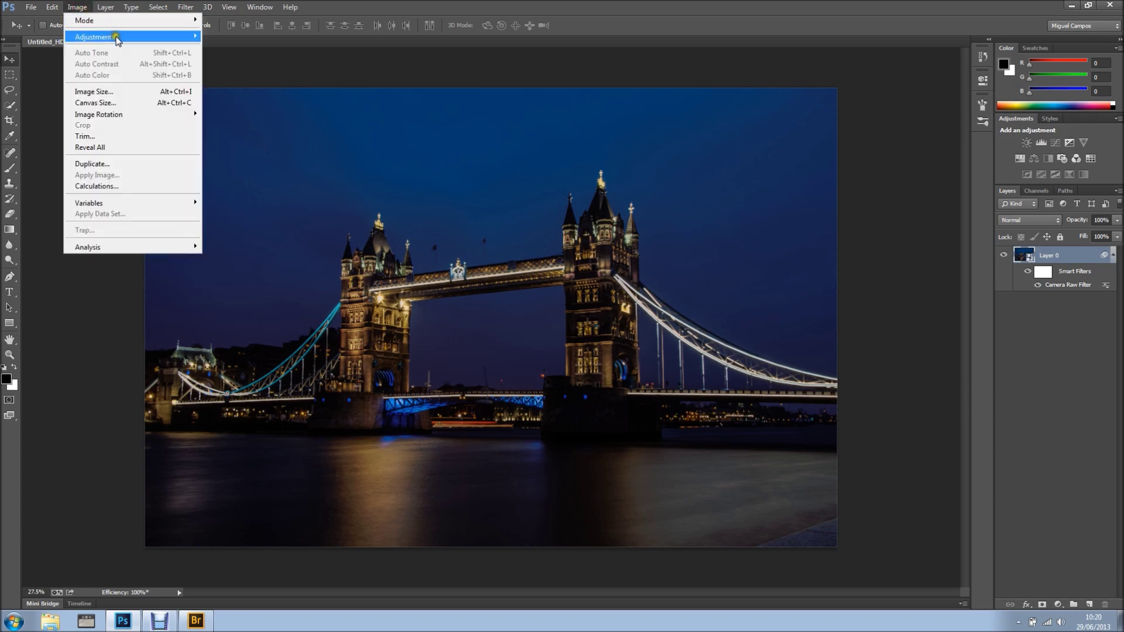
mouse_move(123, 28)
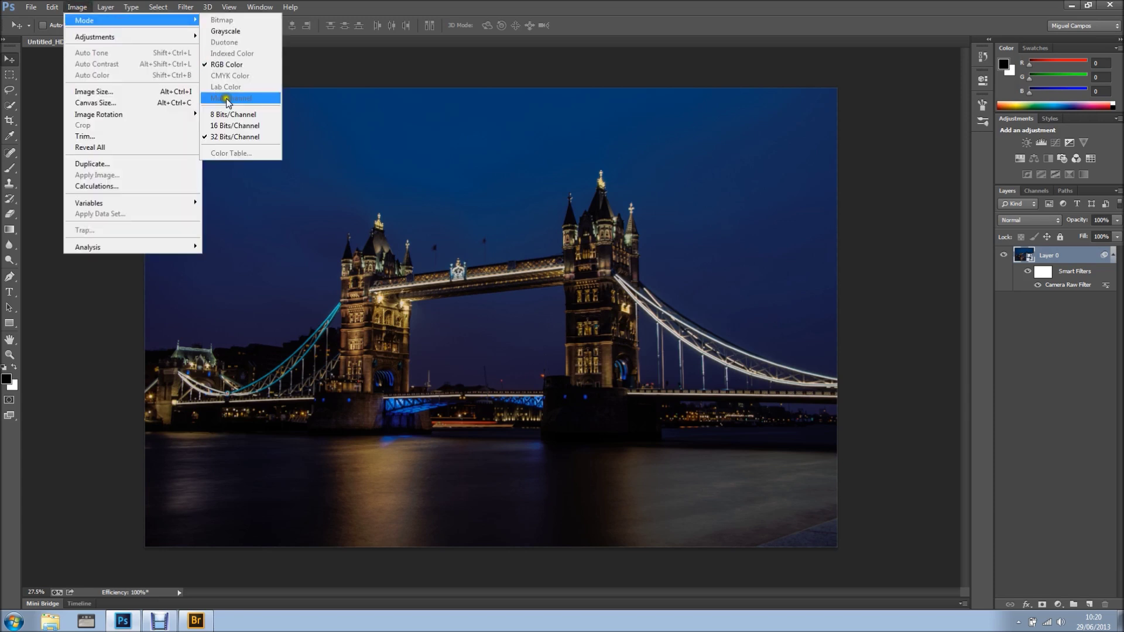
click(241, 125)
click(558, 236)
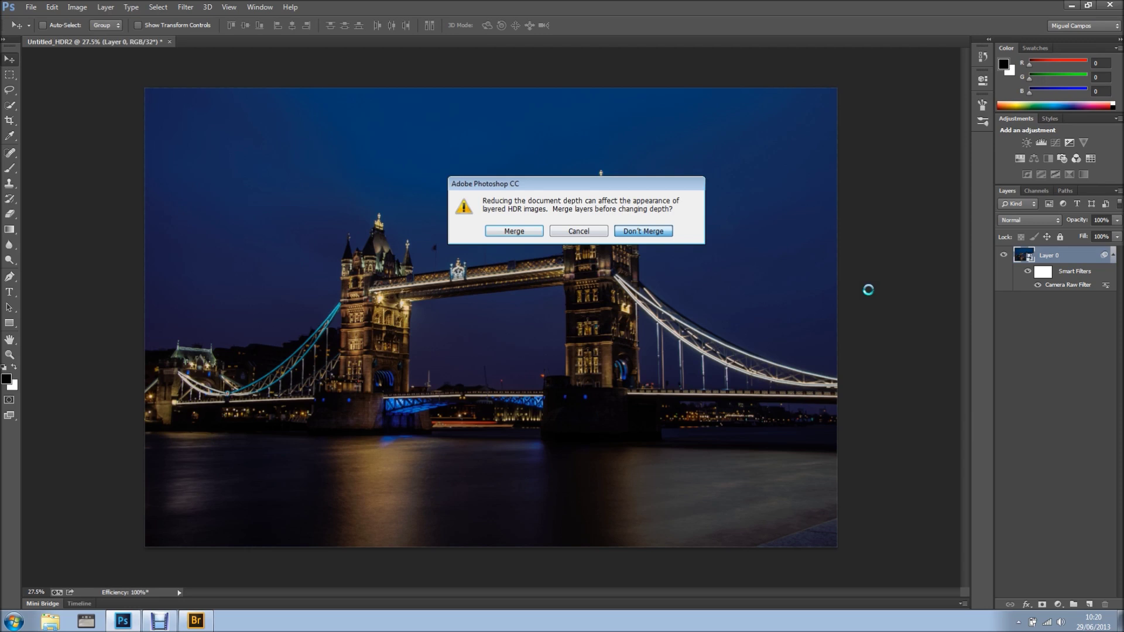
key(Return)
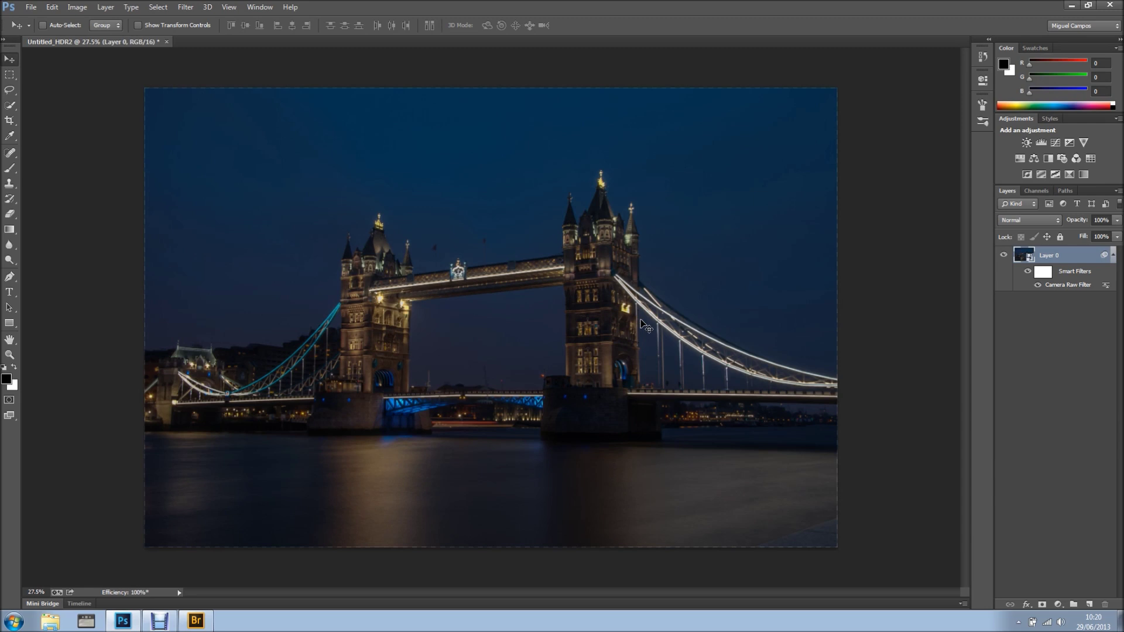
key(ctrl+z)
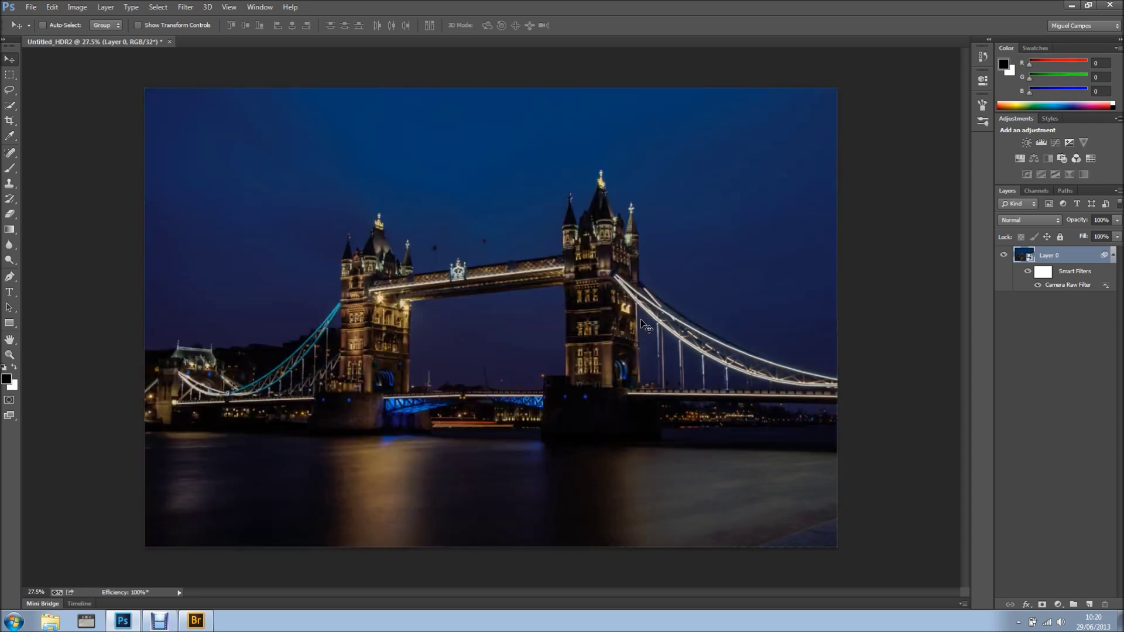
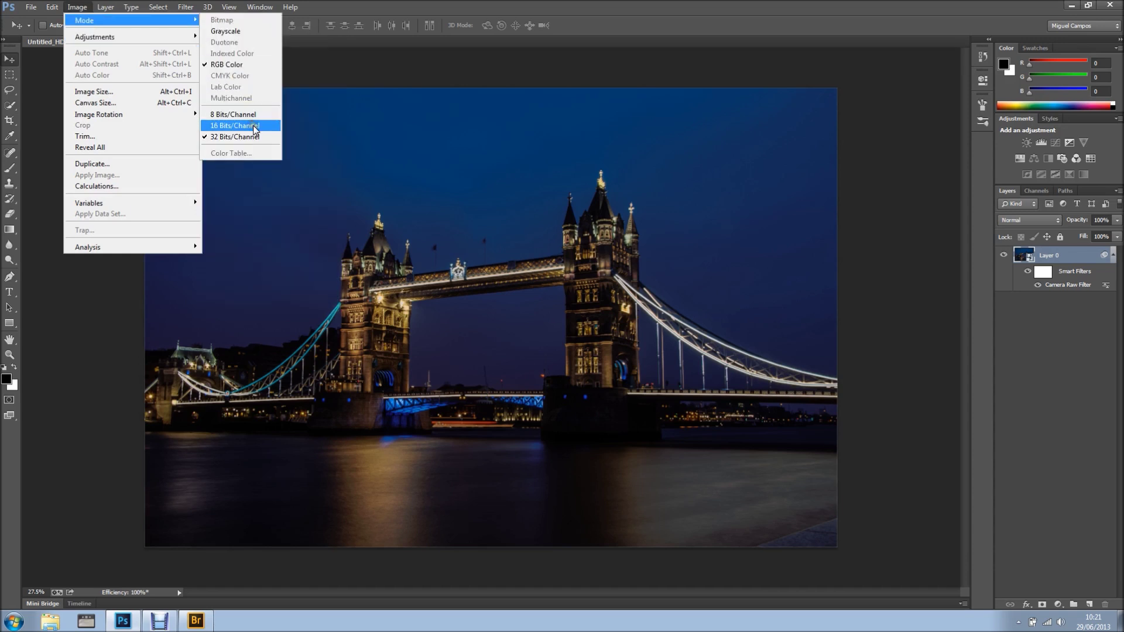
Step: Convert the image to 16 bits per channel, keeping the smart filter layer unmerged
click(253, 125)
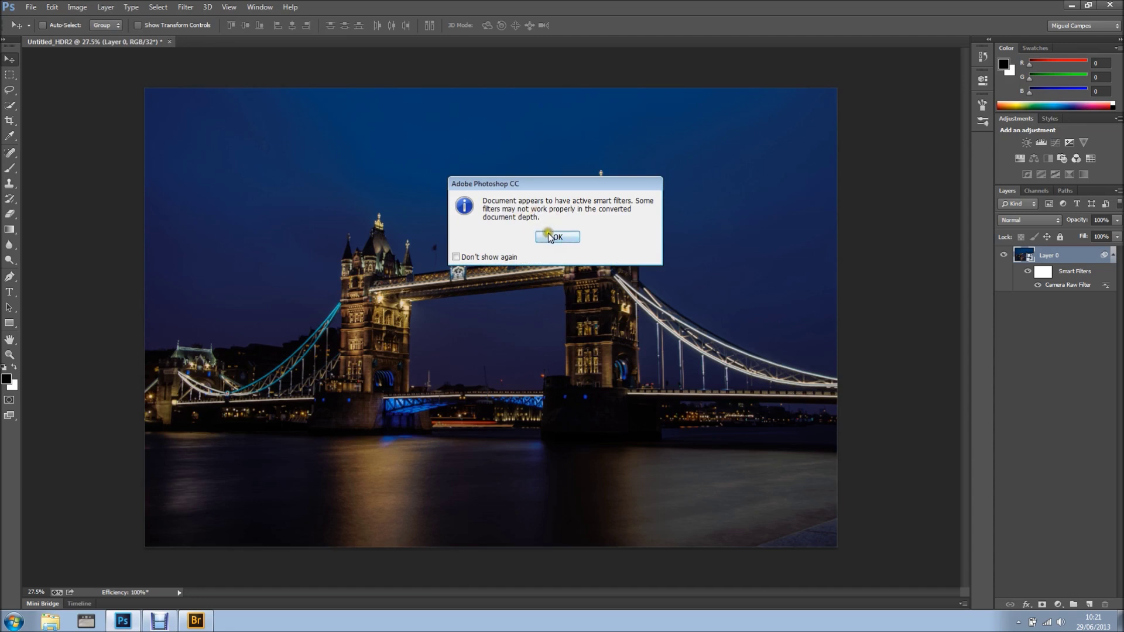
click(555, 237)
click(657, 237)
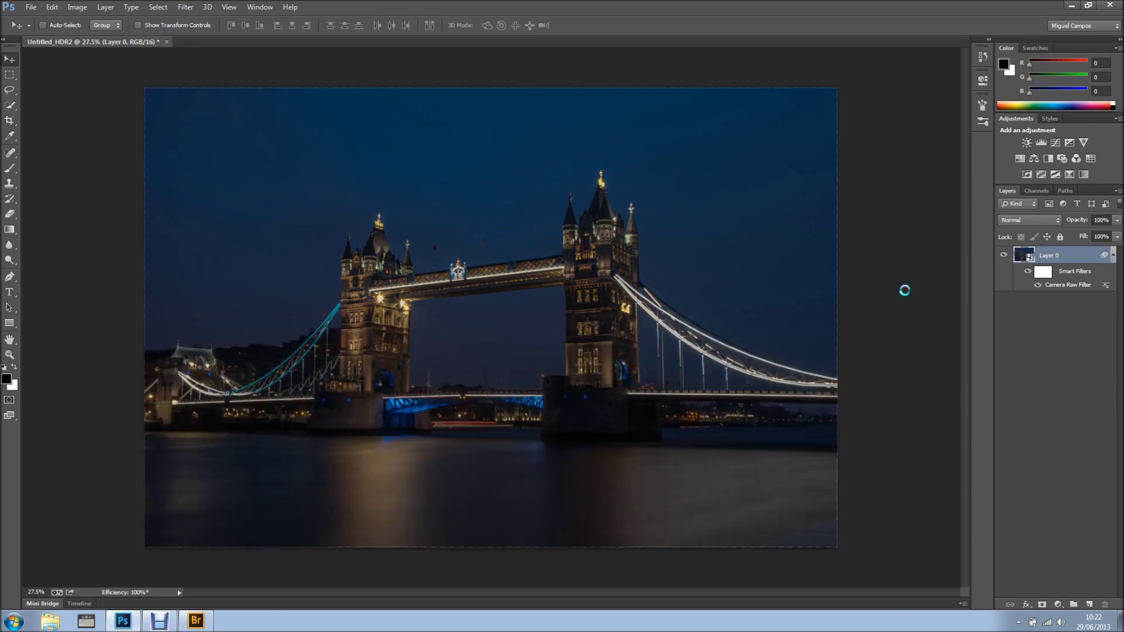
Step: Stamp the visible image onto a new layer above Layer 0 and toggle its visibility to compare
scroll(616, 327, up, 1)
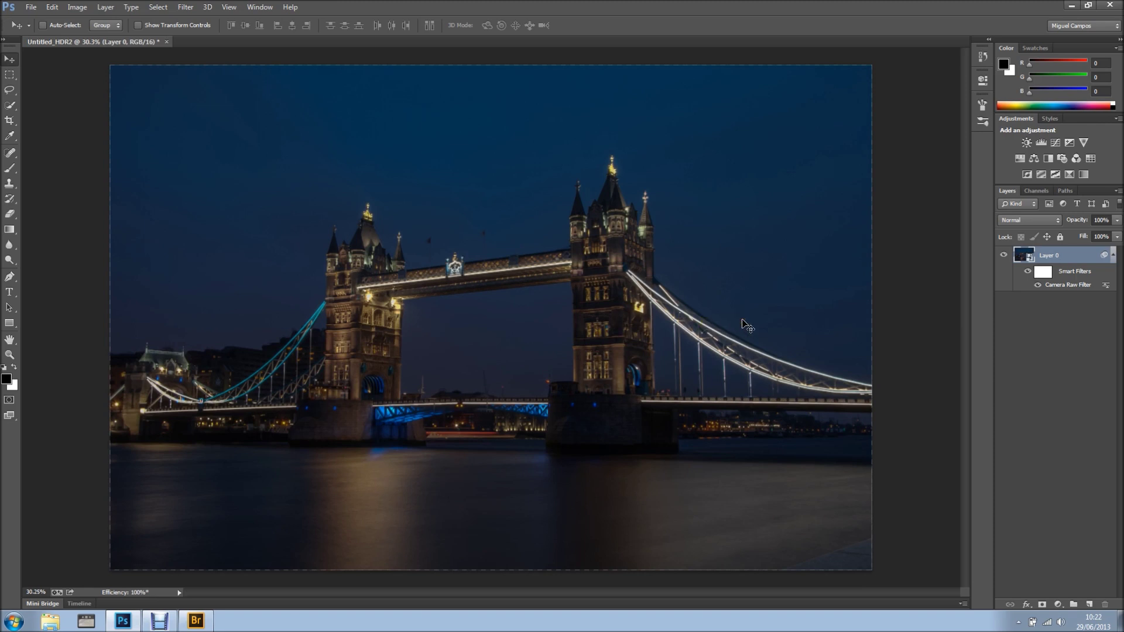
key(ctrl+alt+shift+e)
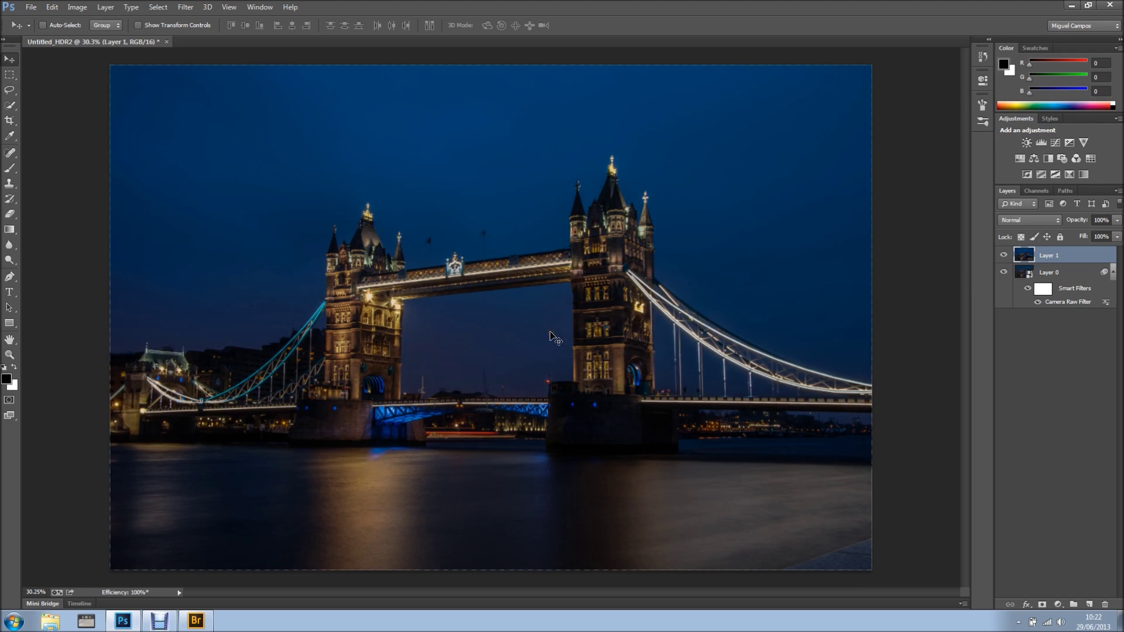
click(1003, 256)
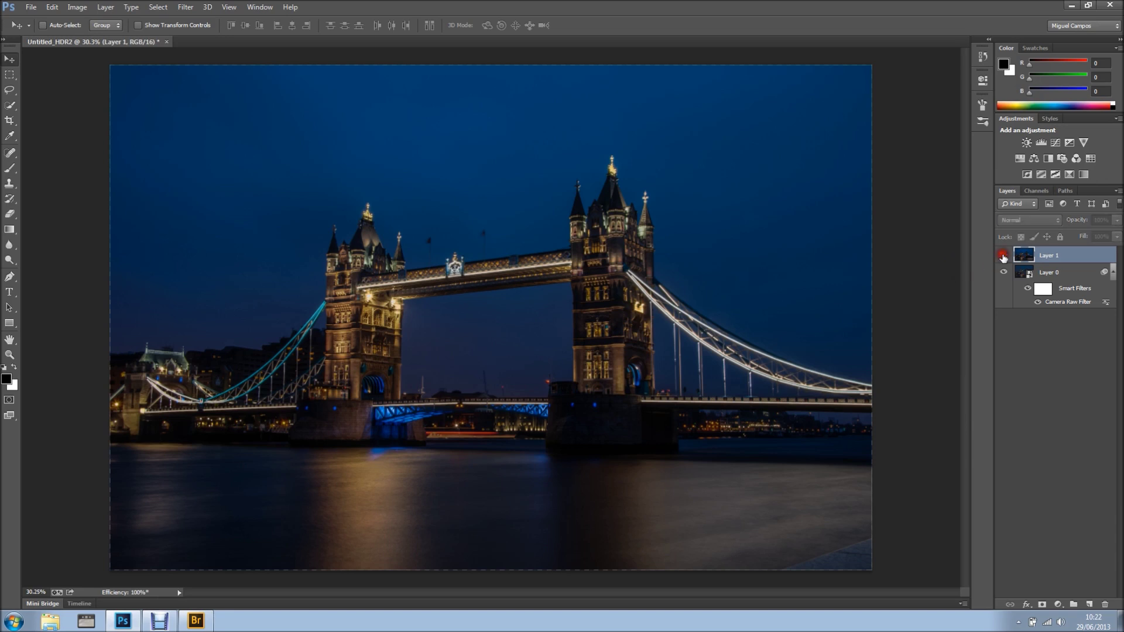
click(1003, 255)
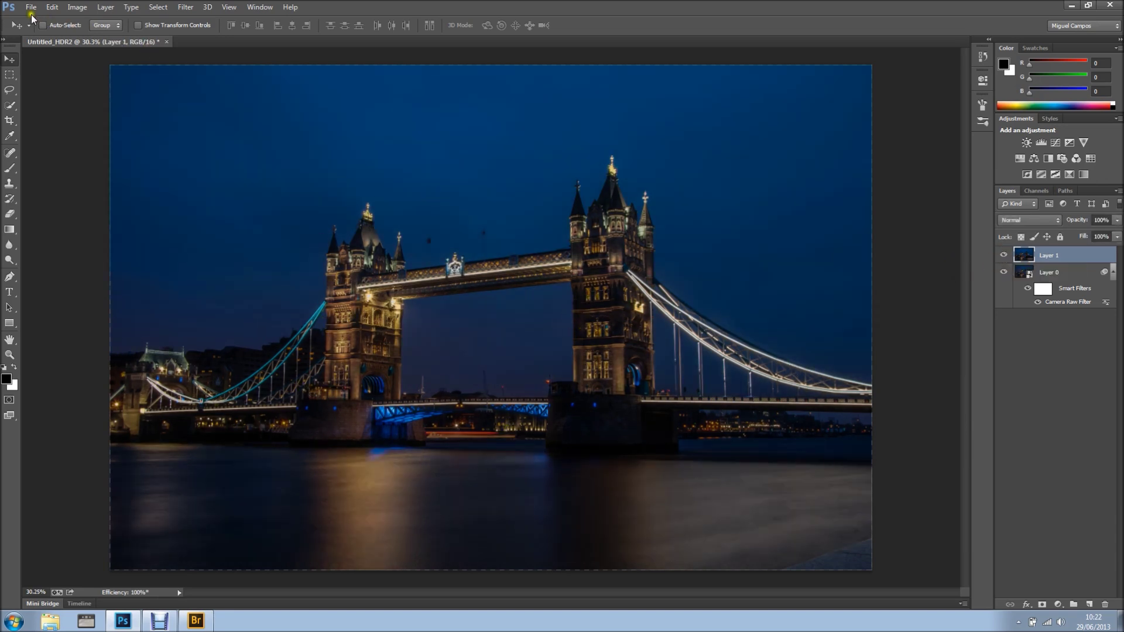
Step: Check which file formats are offered for saving the 16-bit image, without saving it
click(31, 7)
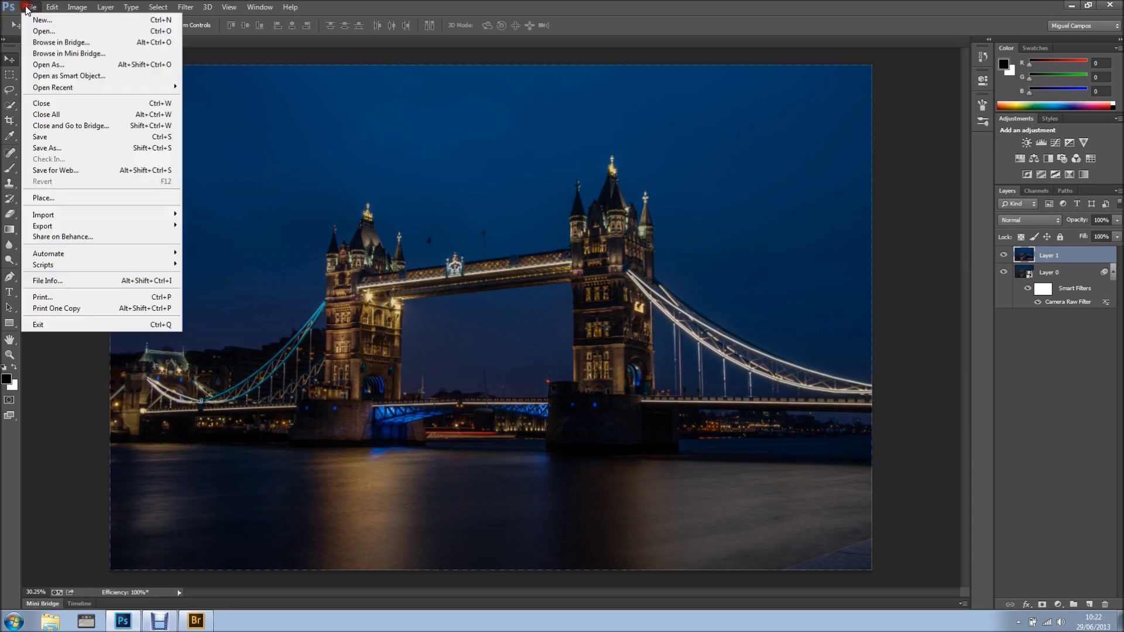
click(79, 148)
click(199, 270)
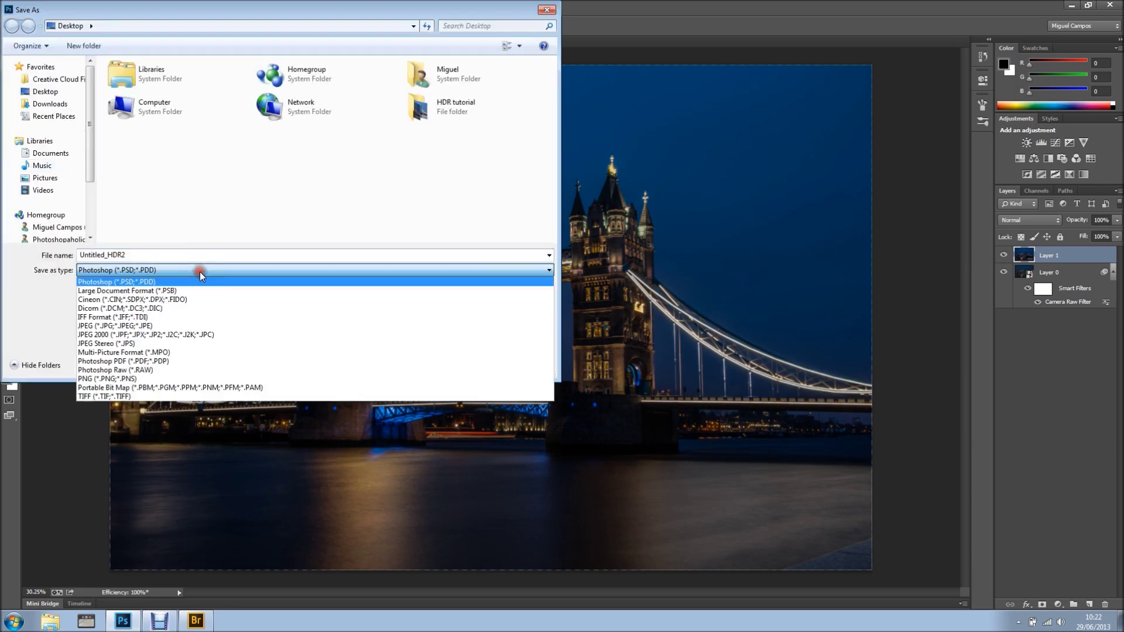
click(629, 50)
click(515, 364)
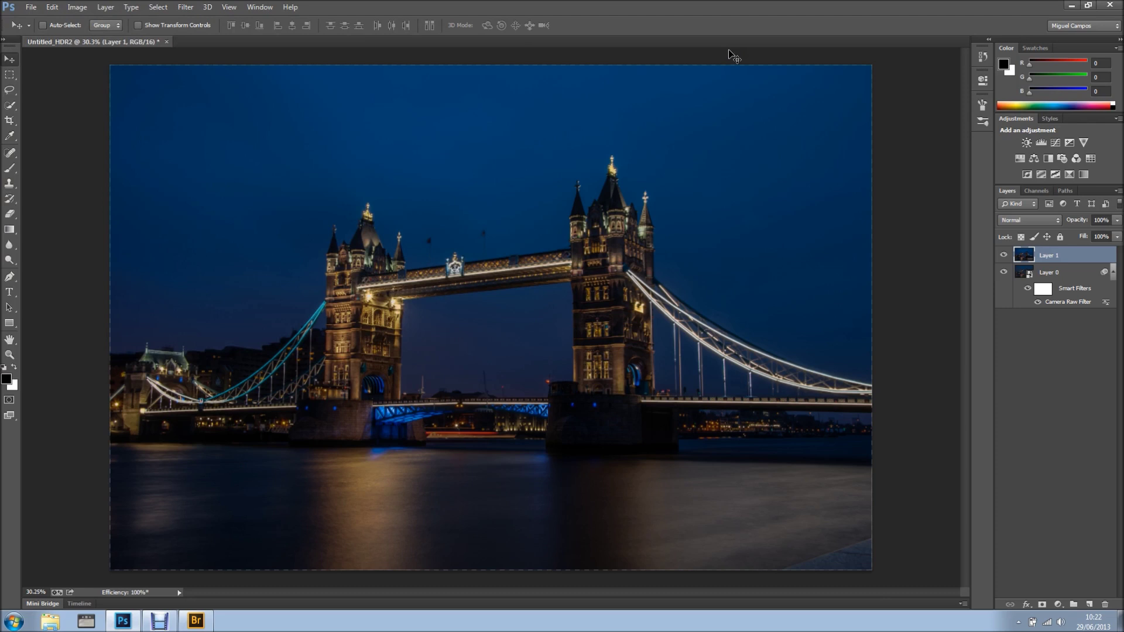
click(719, 54)
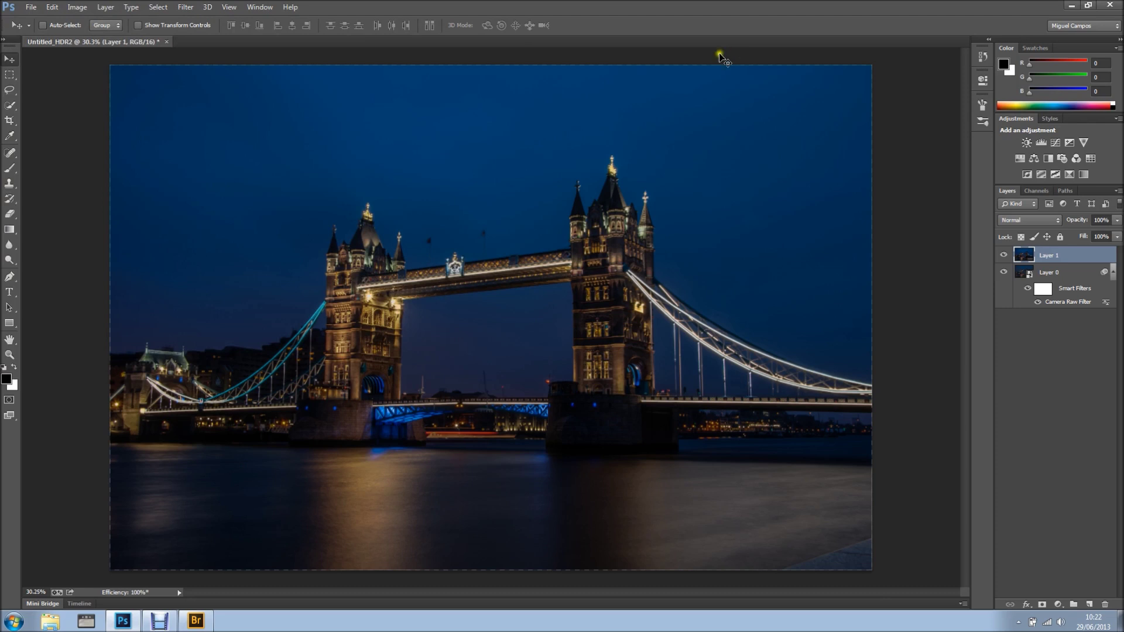